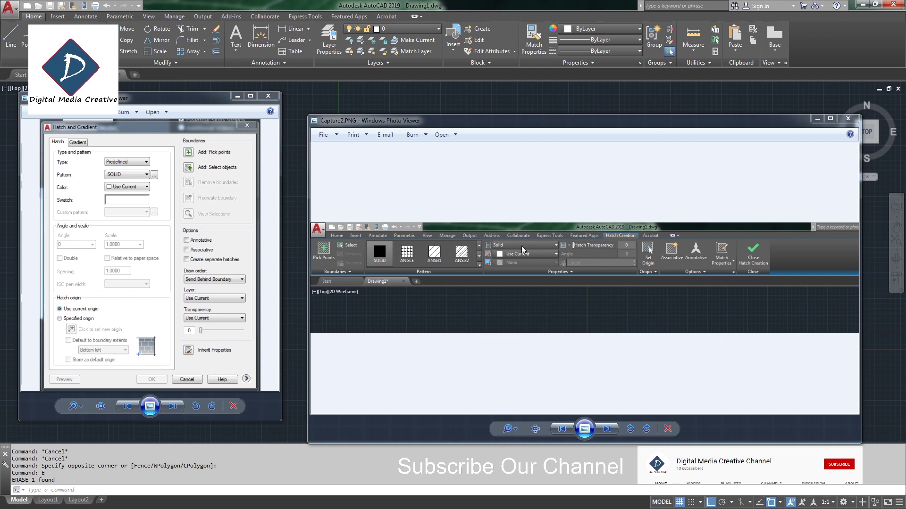
# Step: Move the Capture2.PNG viewer window slightly up and left beside the other screenshot
pyautogui.moveTo(446, 121); pyautogui.dragTo(431, 107)
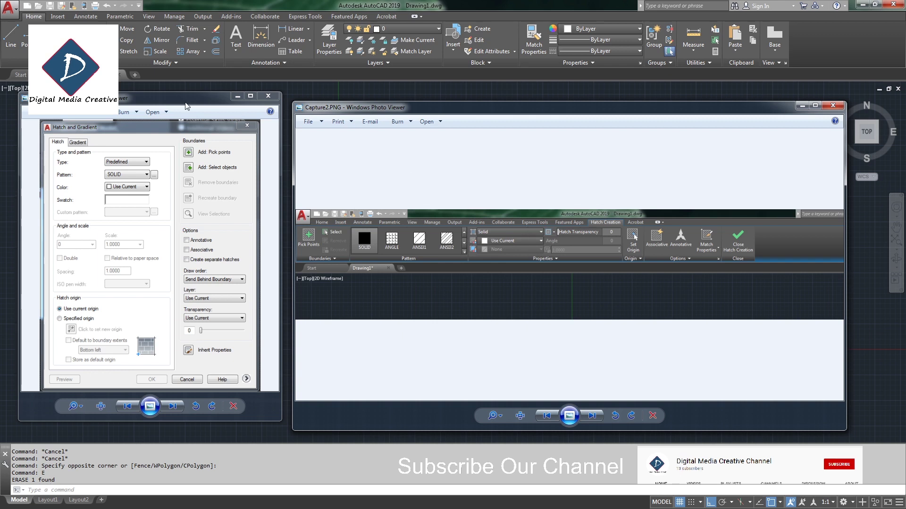
pyautogui.click(128, 103)
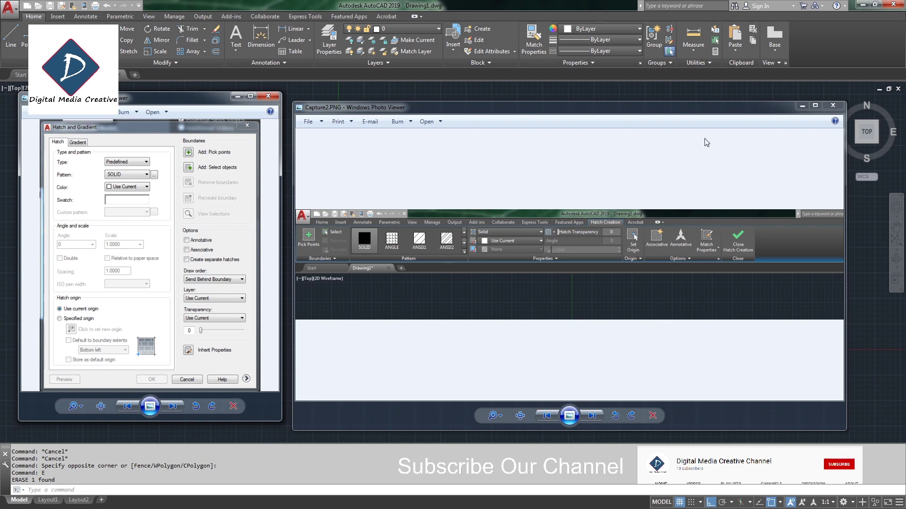
# Step: Close both screenshot viewers and draw a rectangle above the origin with REC
pyautogui.click(831, 108)
pyautogui.click(271, 96)
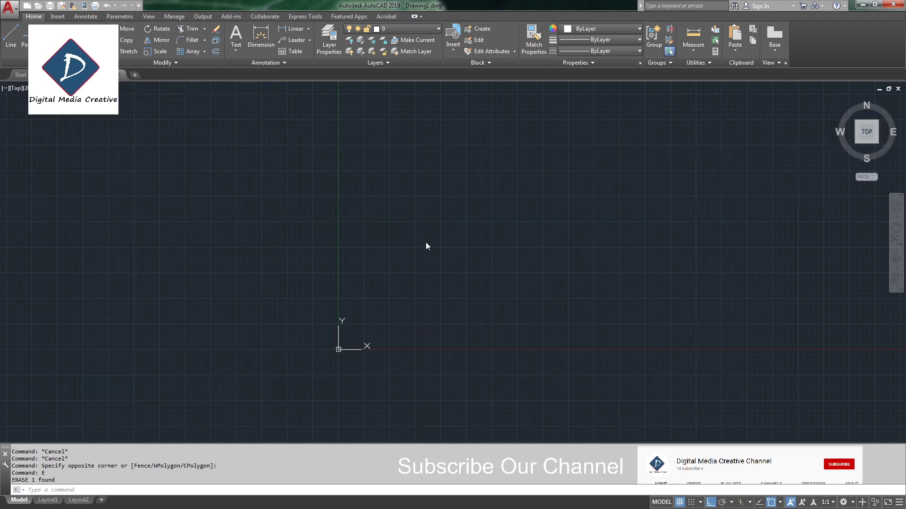
pyautogui.moveTo(396, 266); pyautogui.dragTo(338, 279, button='middle')
pyautogui.write('rec')
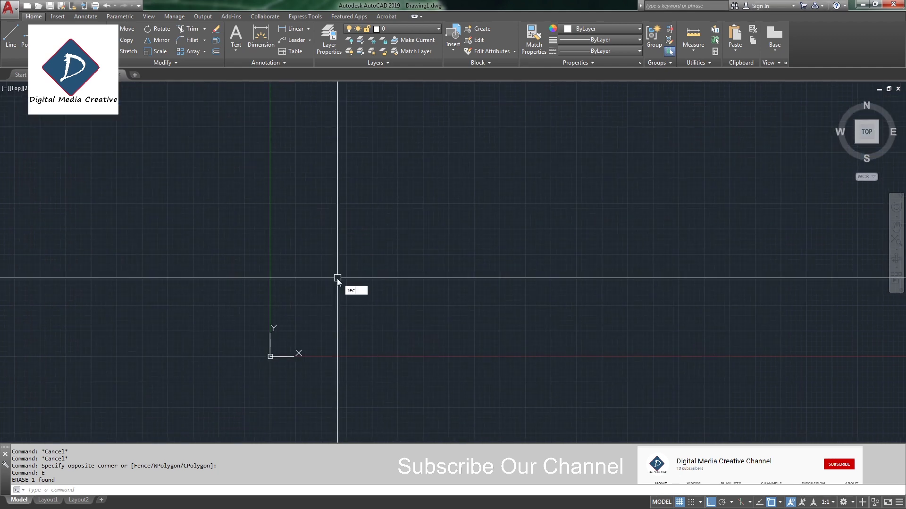
pyautogui.press('Return')
pyautogui.click(302, 261)
pyautogui.click(463, 335)
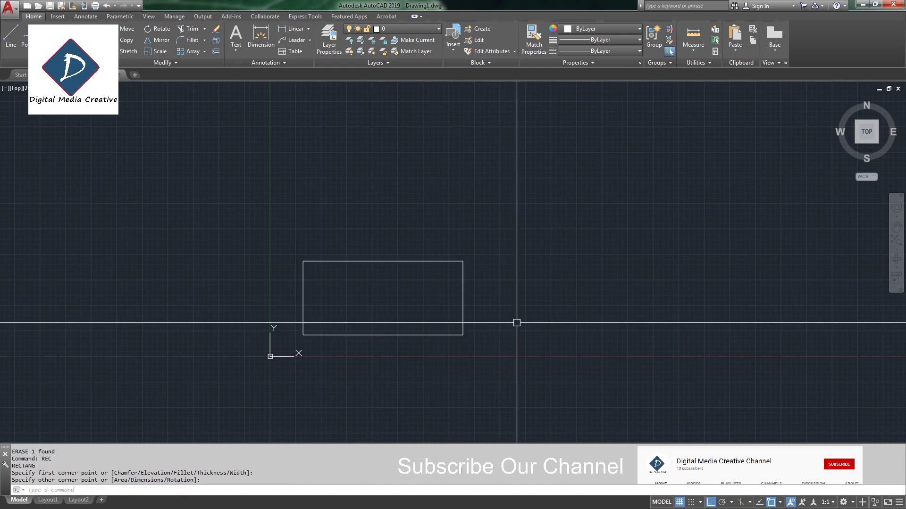
# Step: Fill the rectangle with a trial white hatch, then select and remove that hatch
pyautogui.write('h')
pyautogui.press('Return')
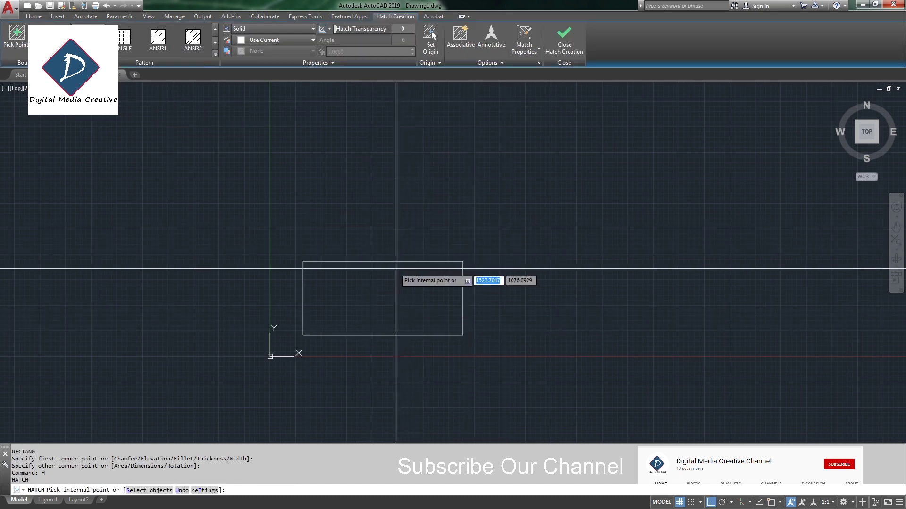
pyautogui.click(336, 290)
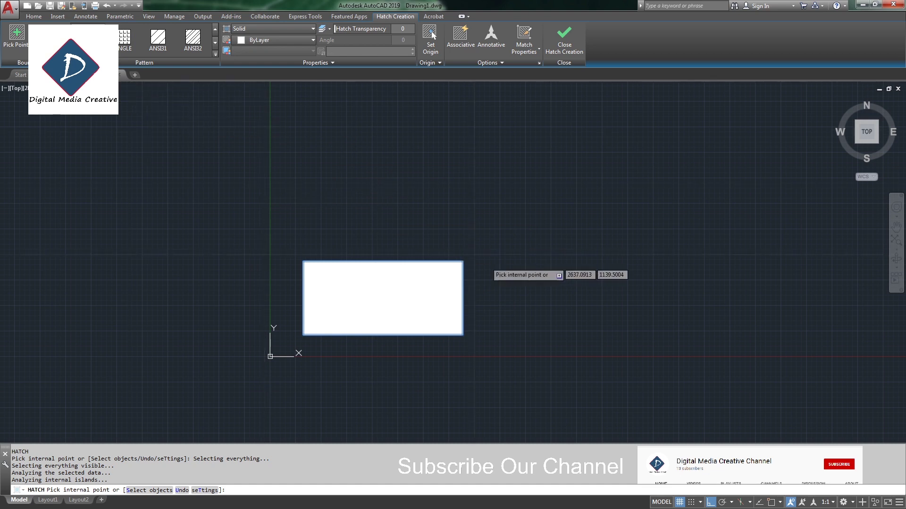
pyautogui.press('Escape')
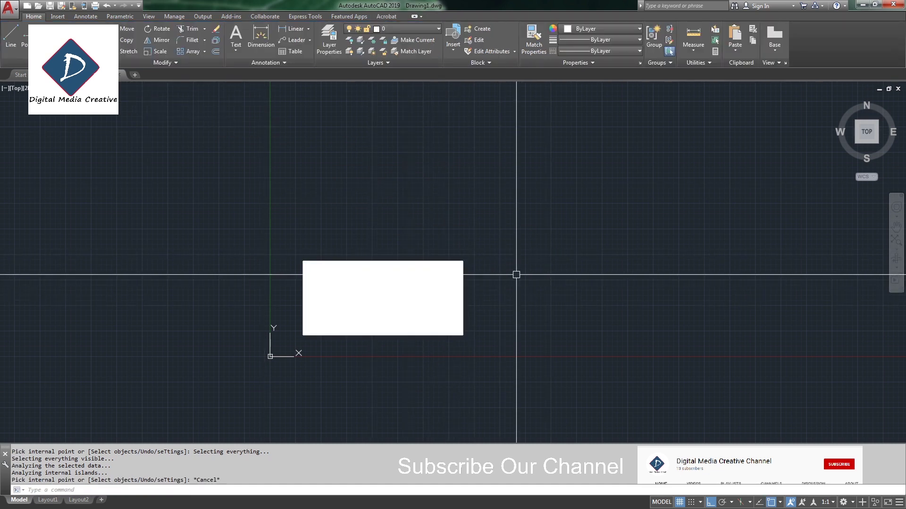
pyautogui.click(516, 275)
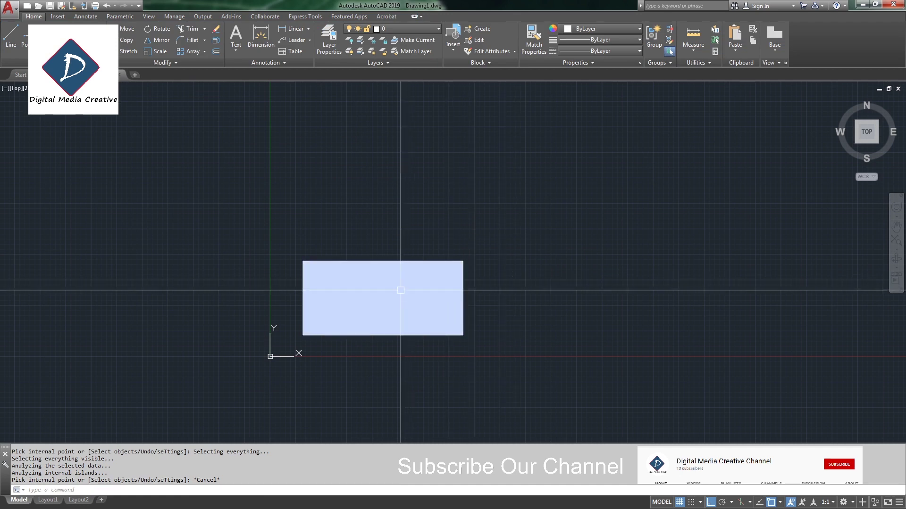
pyautogui.click(400, 290)
pyautogui.doubleClick(400, 290)
pyautogui.press('Escape')
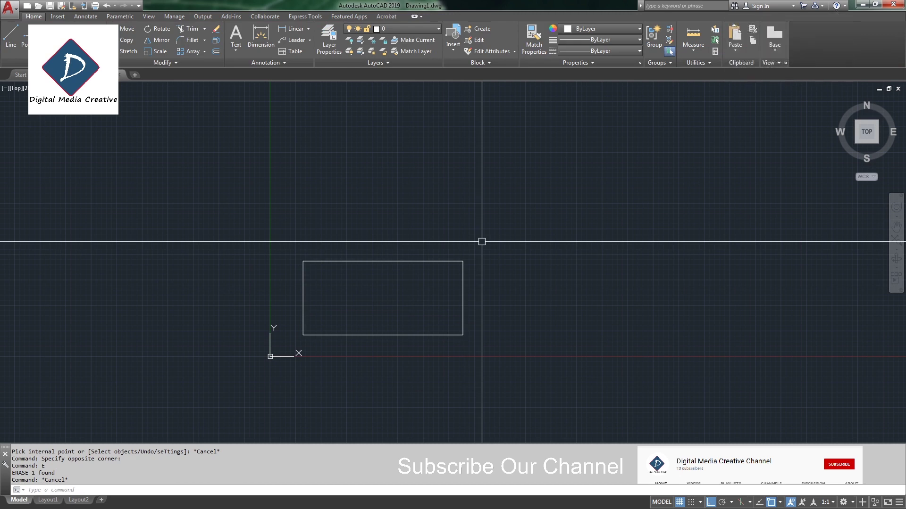
# Step: Set HPDLGMODE to 1 and restart the hatch command with H
pyautogui.write('hp')
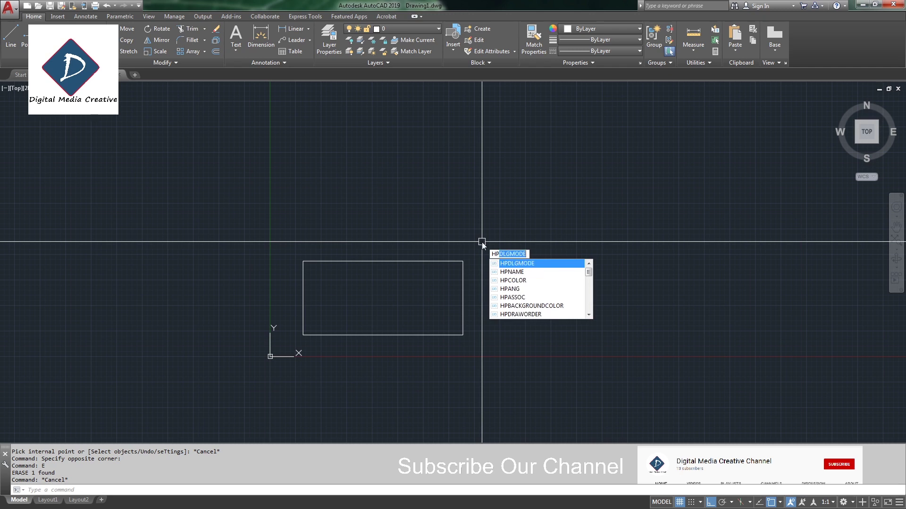
pyautogui.write('dlg')
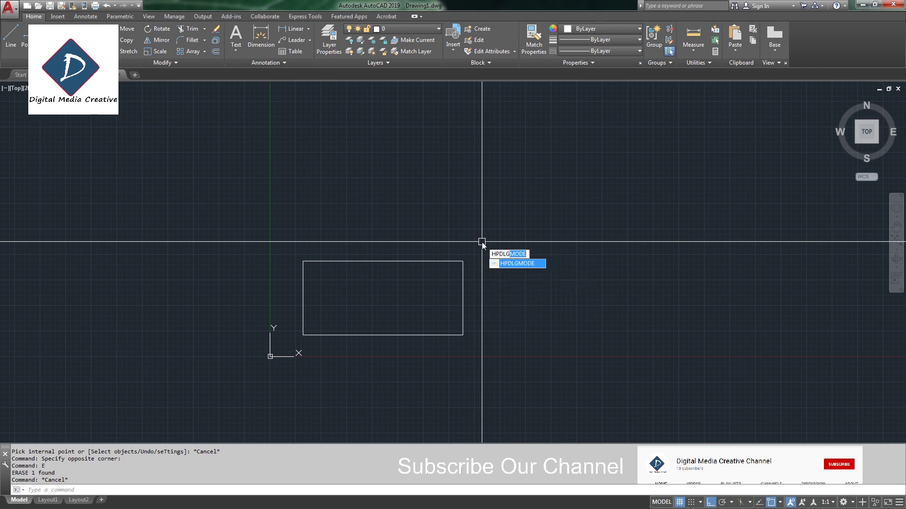
pyautogui.write('mode')
pyautogui.press('Return')
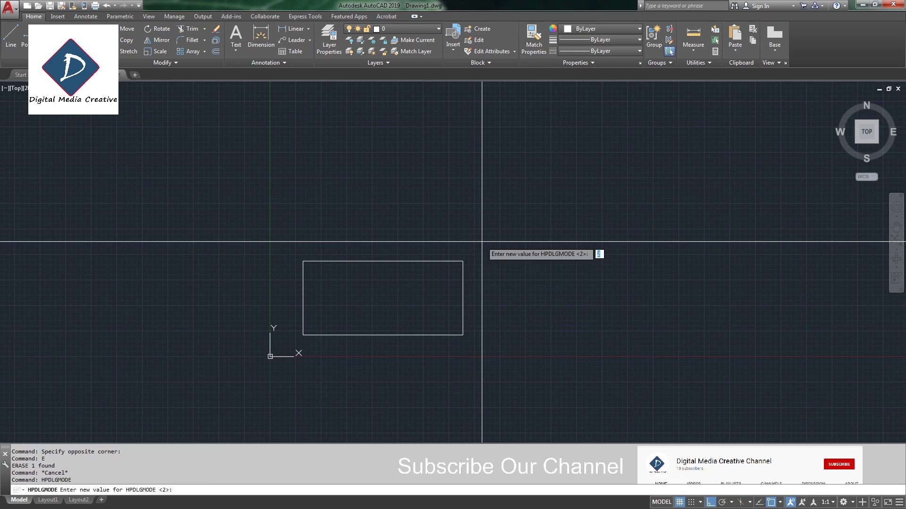
pyautogui.write('1')
pyautogui.press('Return')
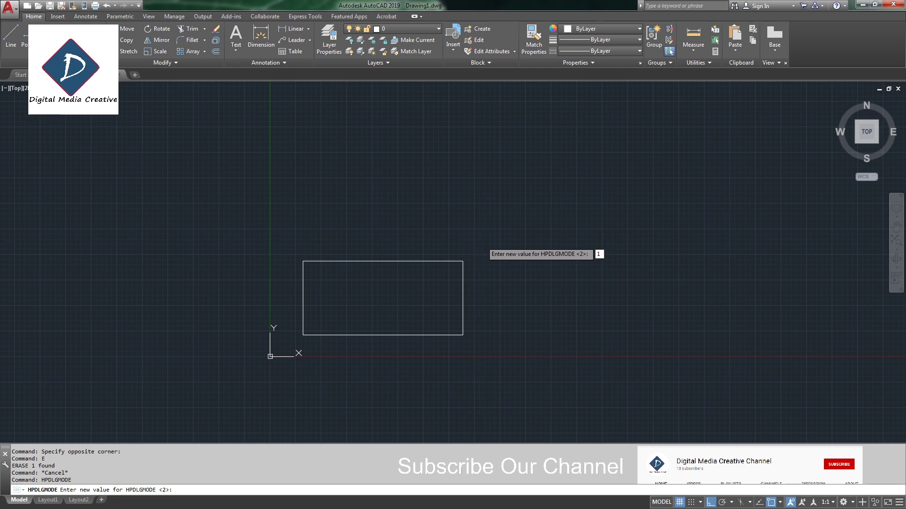
pyautogui.write('H')
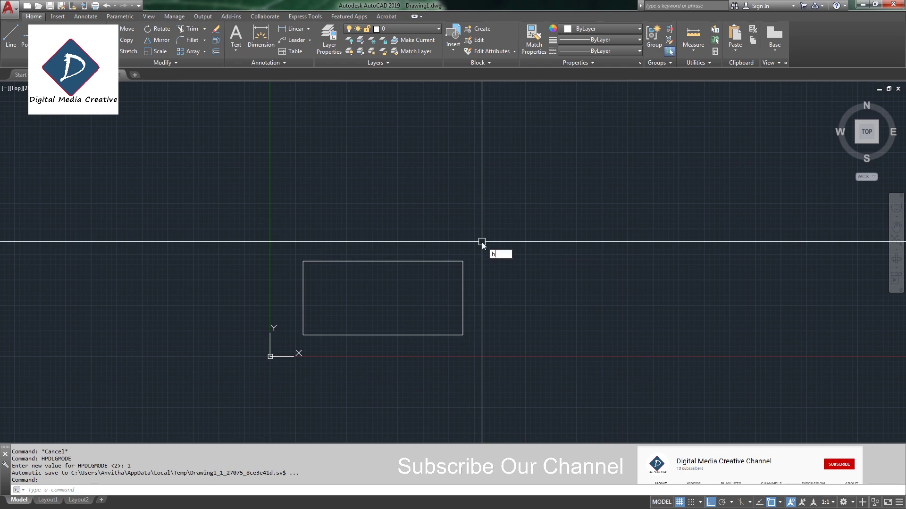
pyautogui.press('Return')
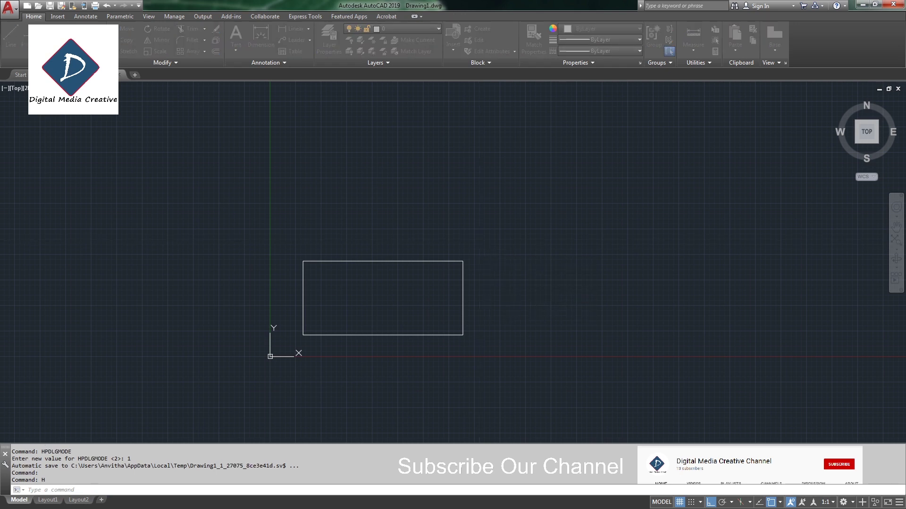
# Step: In Hatch and Gradient, select the rectangle as boundary object and apply the solid fill
pyautogui.moveTo(409, 165)
pyautogui.mouseDown()
pyautogui.moveTo(489, 140)
pyautogui.moveTo(528, 133)
pyautogui.moveTo(527, 140)
pyautogui.mouseUp()
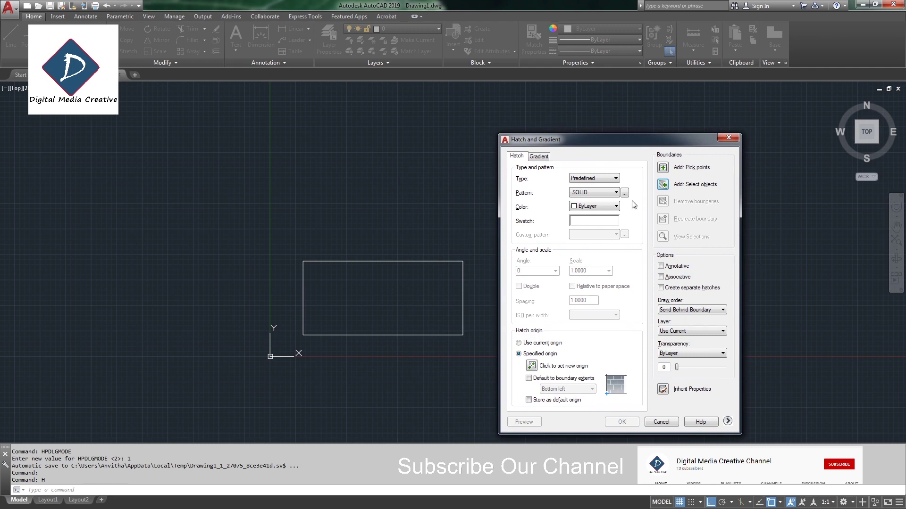
pyautogui.click(663, 184)
pyautogui.click(459, 243)
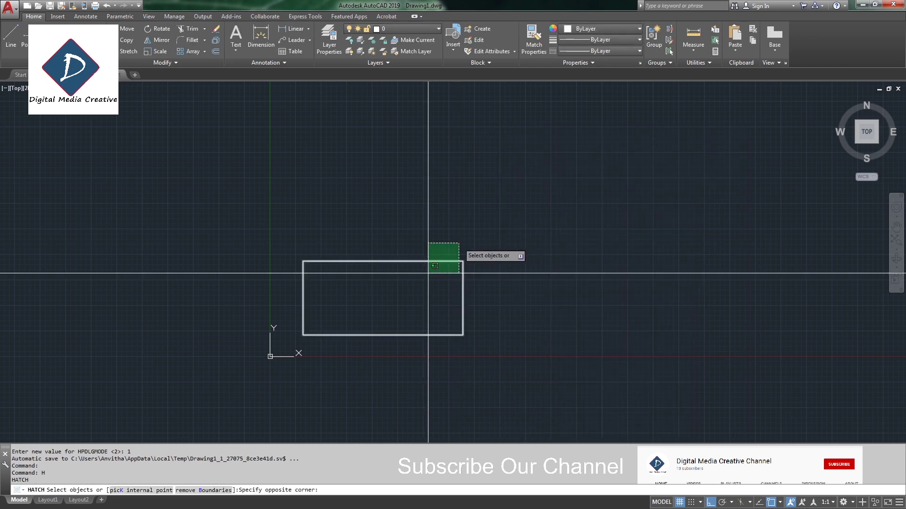
pyautogui.click(428, 274)
pyautogui.press('Return')
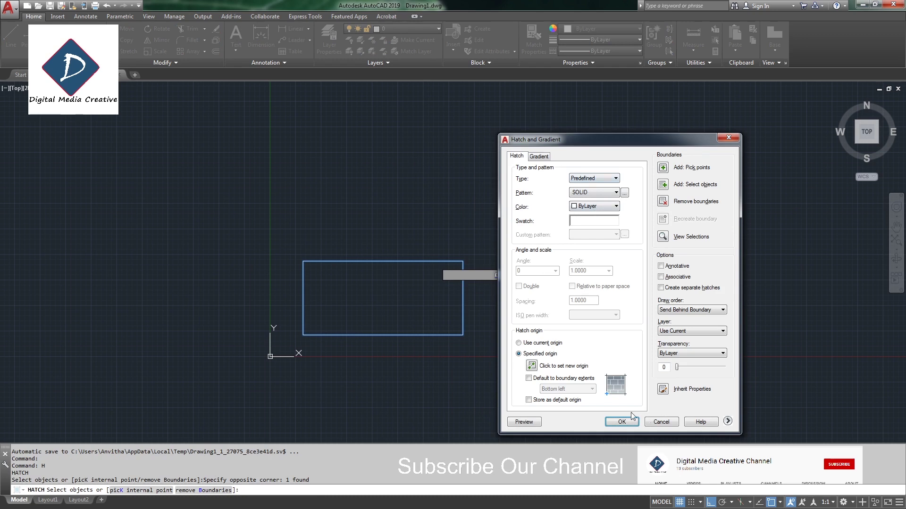
pyautogui.click(626, 424)
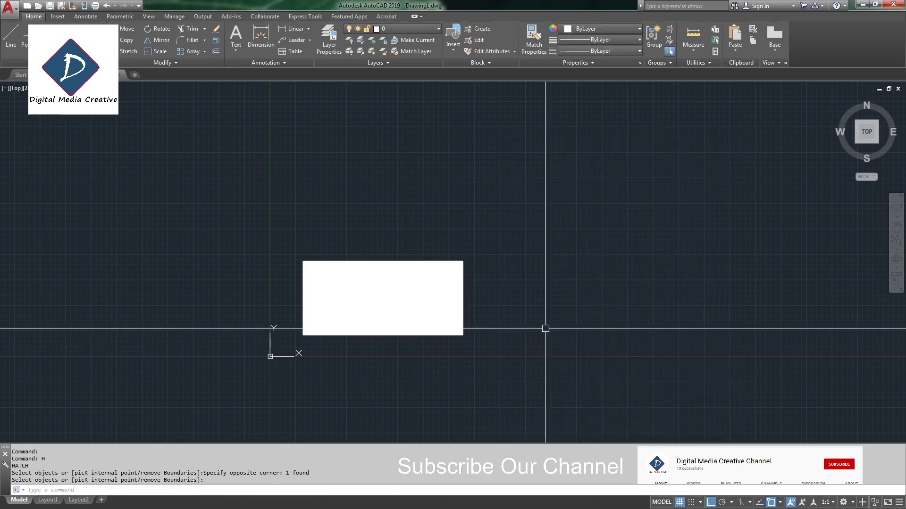